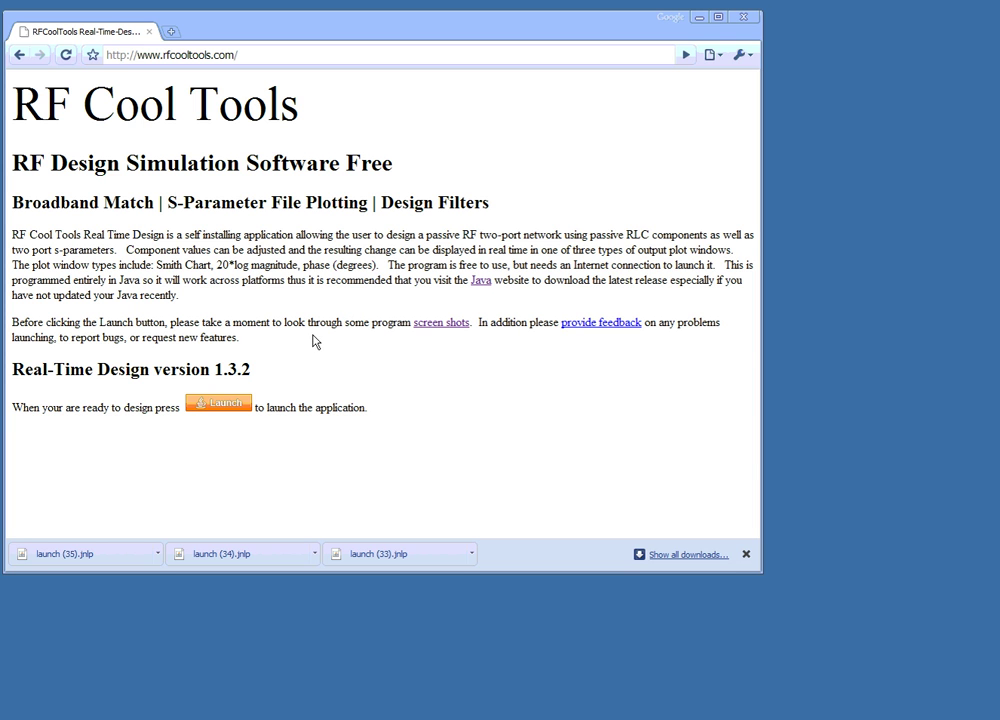
# Download and run launch (36).jnlp from rfcooltools.com, allowing it past the security warning.
pyautogui.click(222, 405)
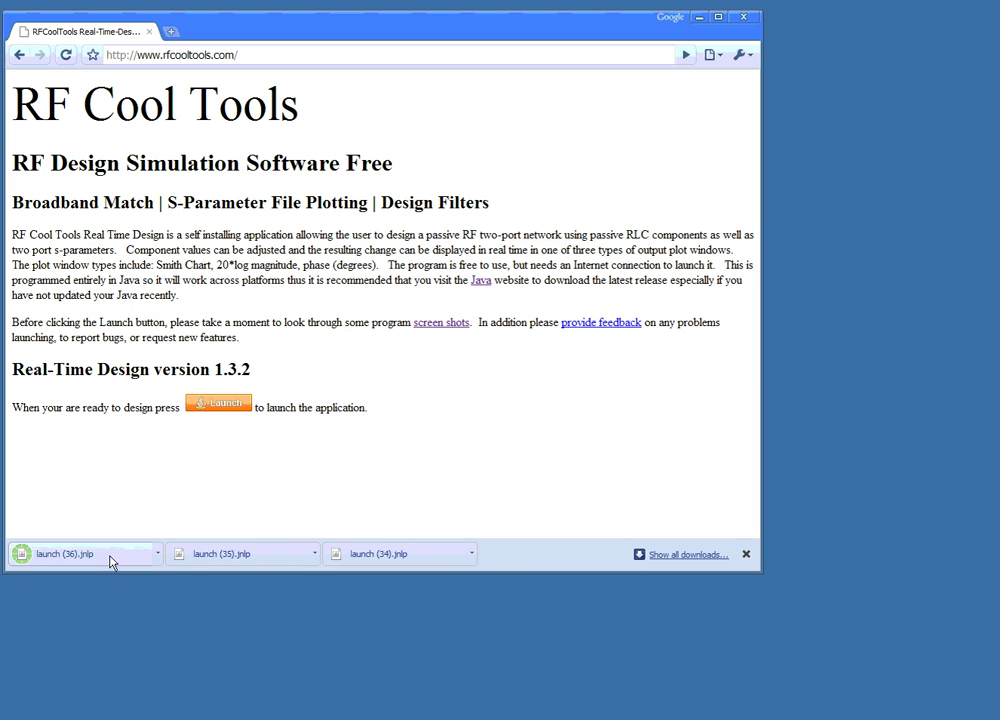
pyautogui.click(99, 563)
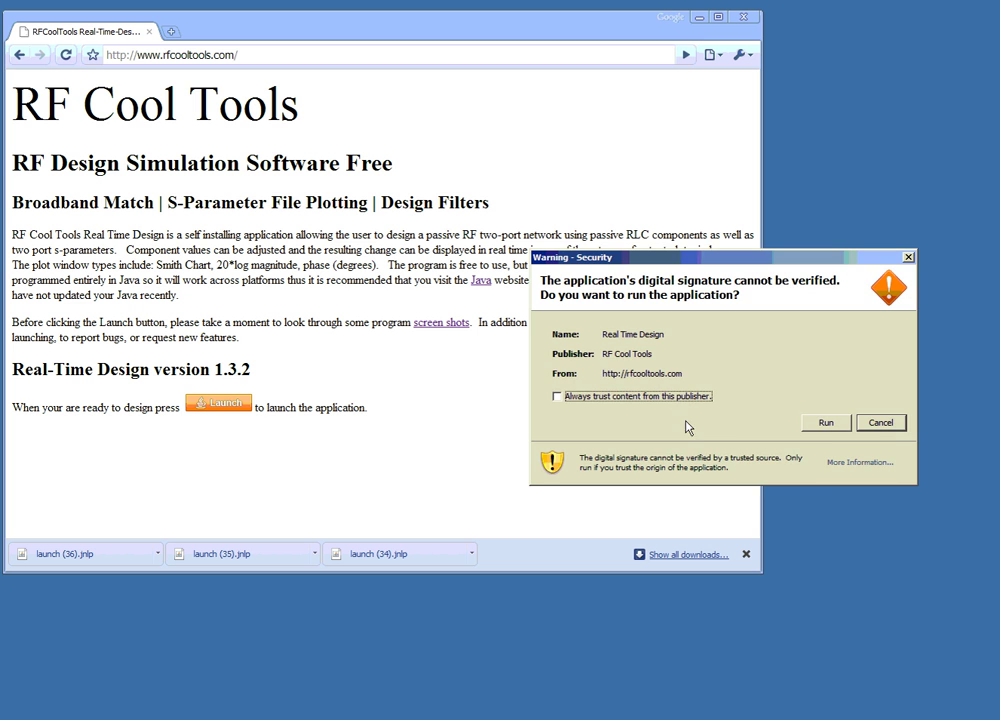
pyautogui.click(828, 424)
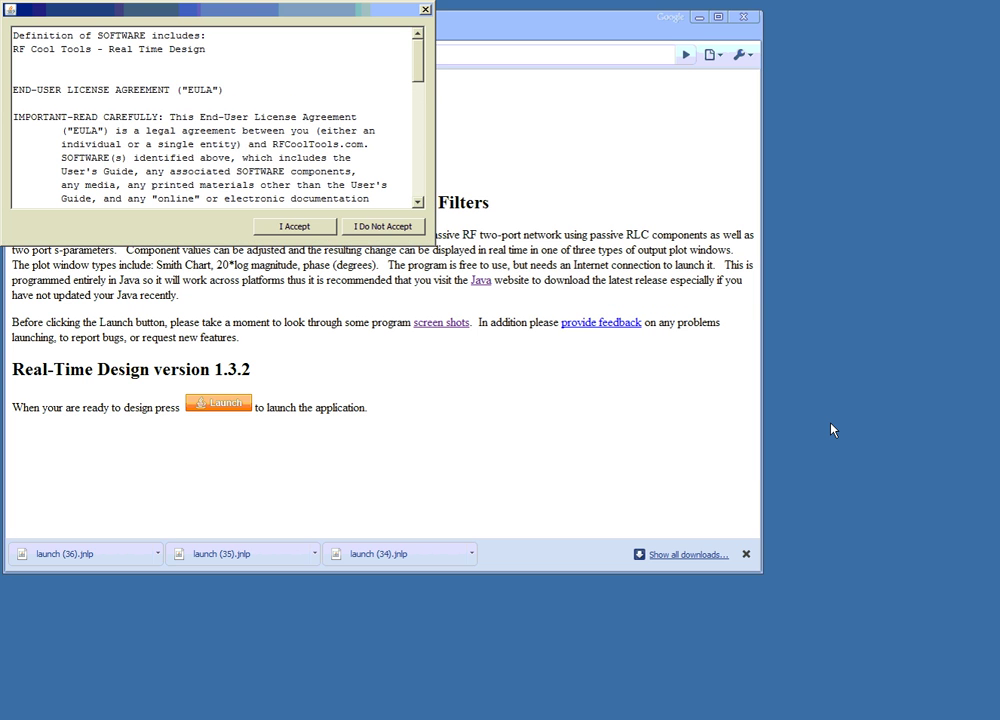
# Accept the licence, then add a shunt RLC with a 1.00E5–3.00E9 Hz, 400-point log sweep and 50 Ohm ports.
pyautogui.click(297, 227)
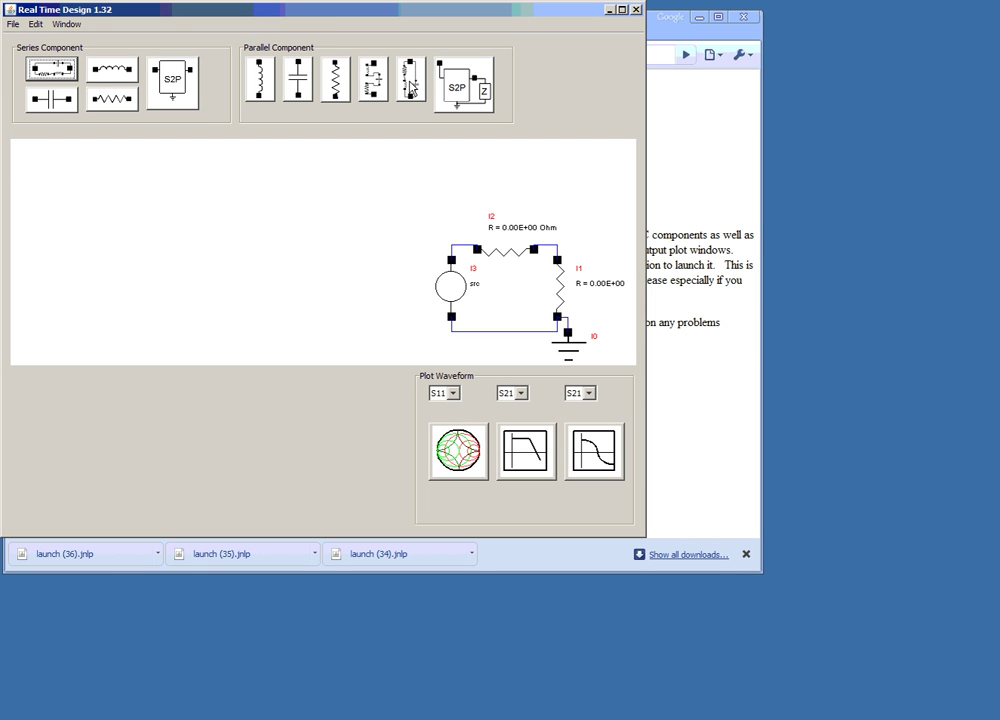
pyautogui.click(410, 88)
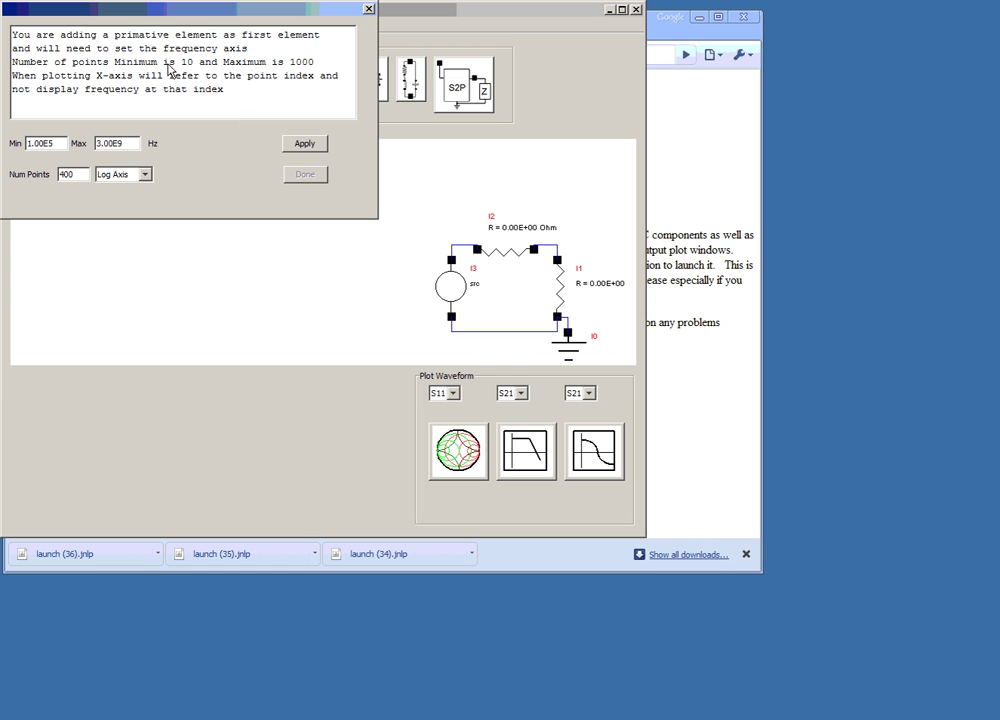
pyautogui.click(308, 146)
pyautogui.click(308, 176)
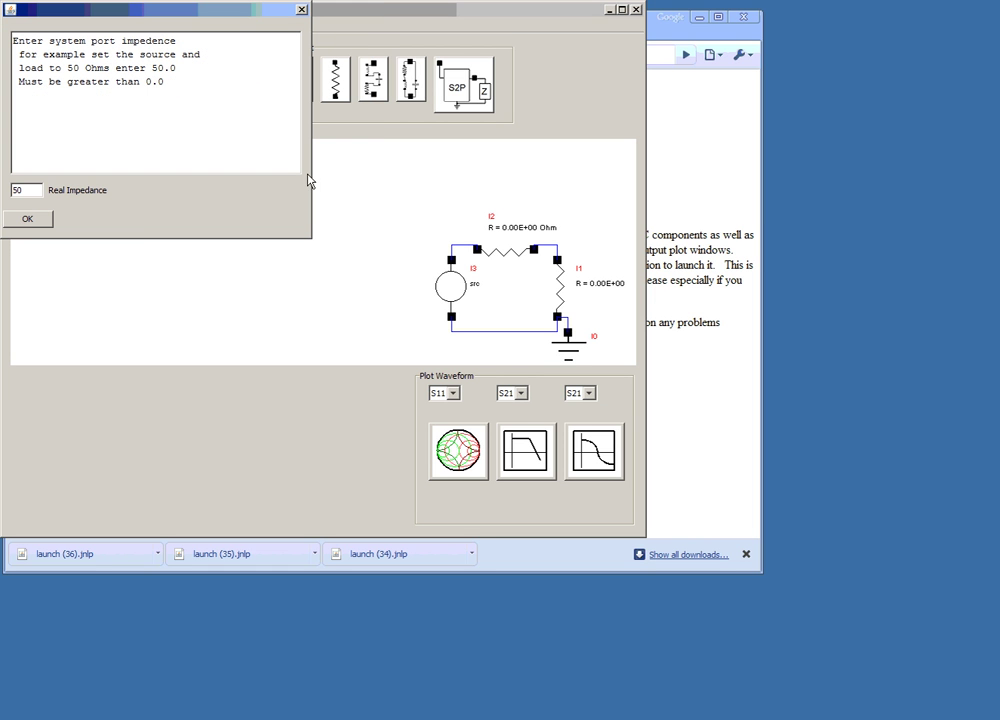
pyautogui.click(28, 220)
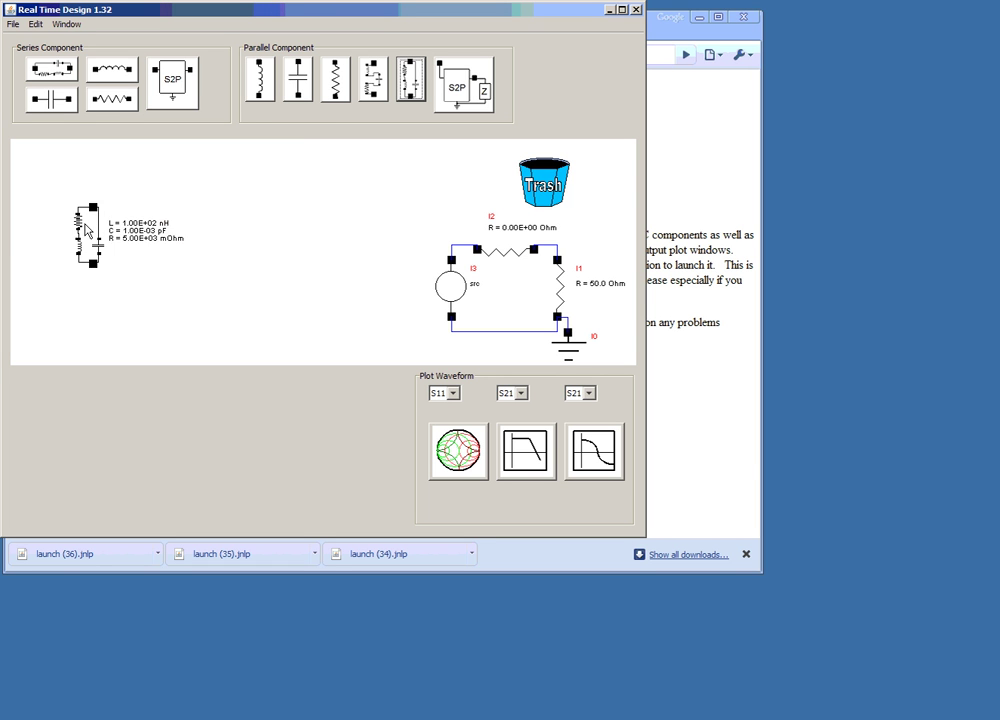
pyautogui.moveTo(88, 230); pyautogui.dragTo(539, 262)
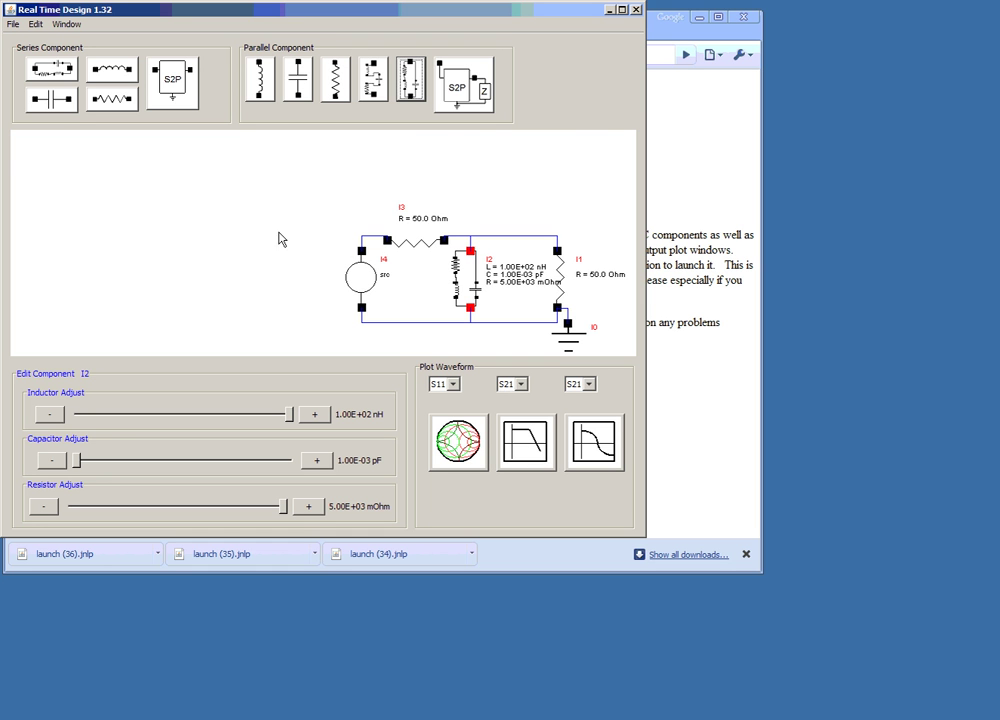
# Insert series RLC I3 and a 1.00E+03 pF series capacitor I4 into the top wire.
pyautogui.moveTo(50, 68); pyautogui.dragTo(80, 135)
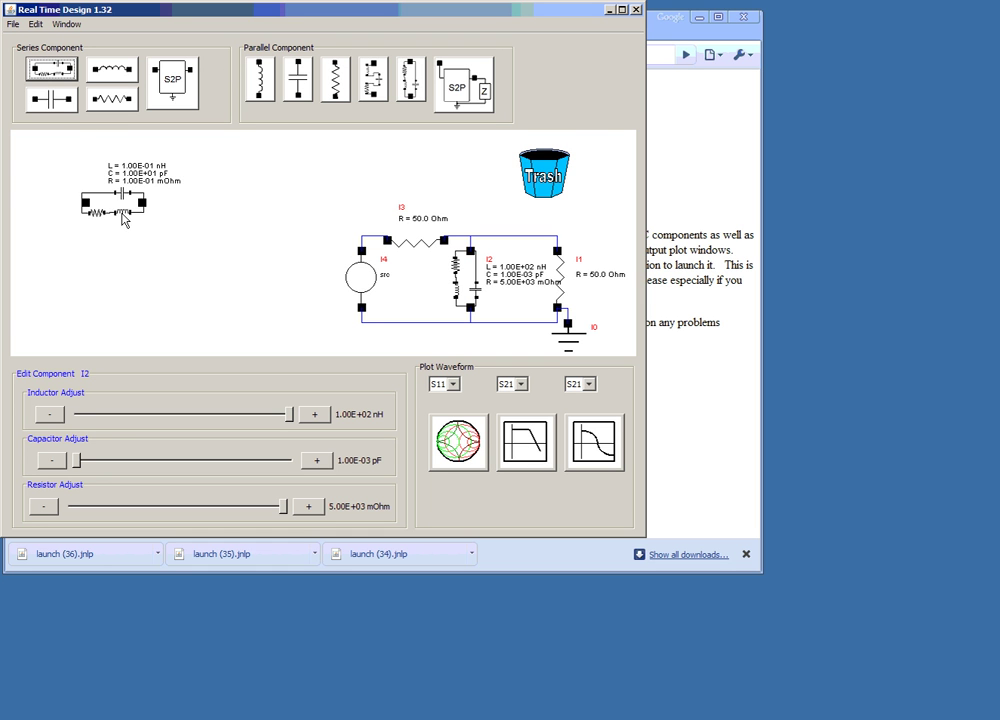
pyautogui.moveTo(123, 219); pyautogui.dragTo(452, 252)
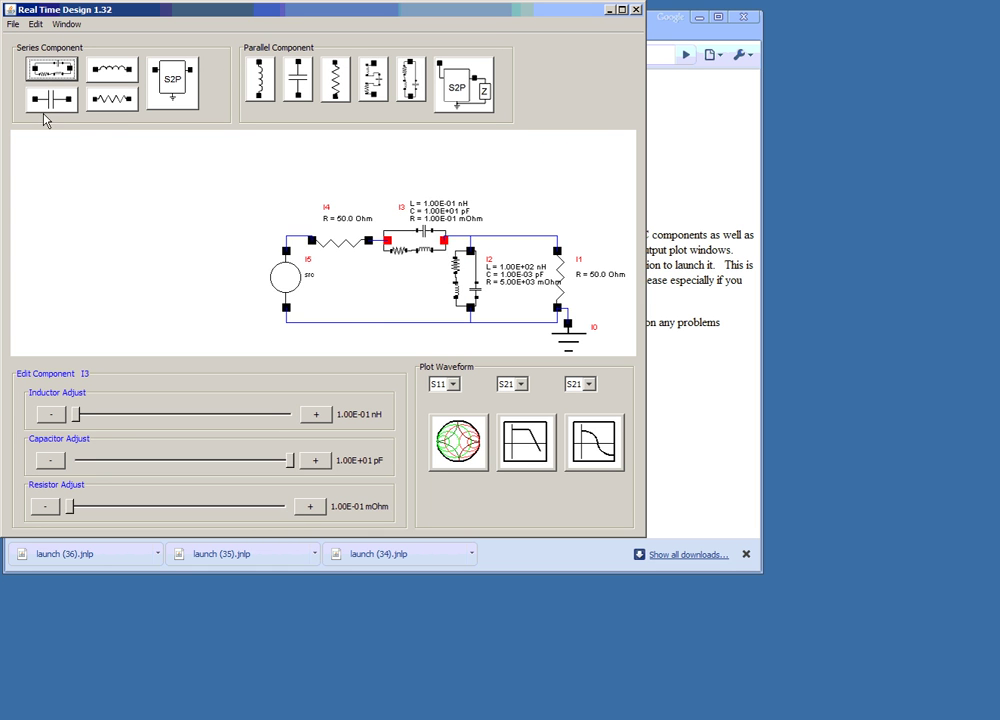
pyautogui.moveTo(40, 98); pyautogui.dragTo(368, 245)
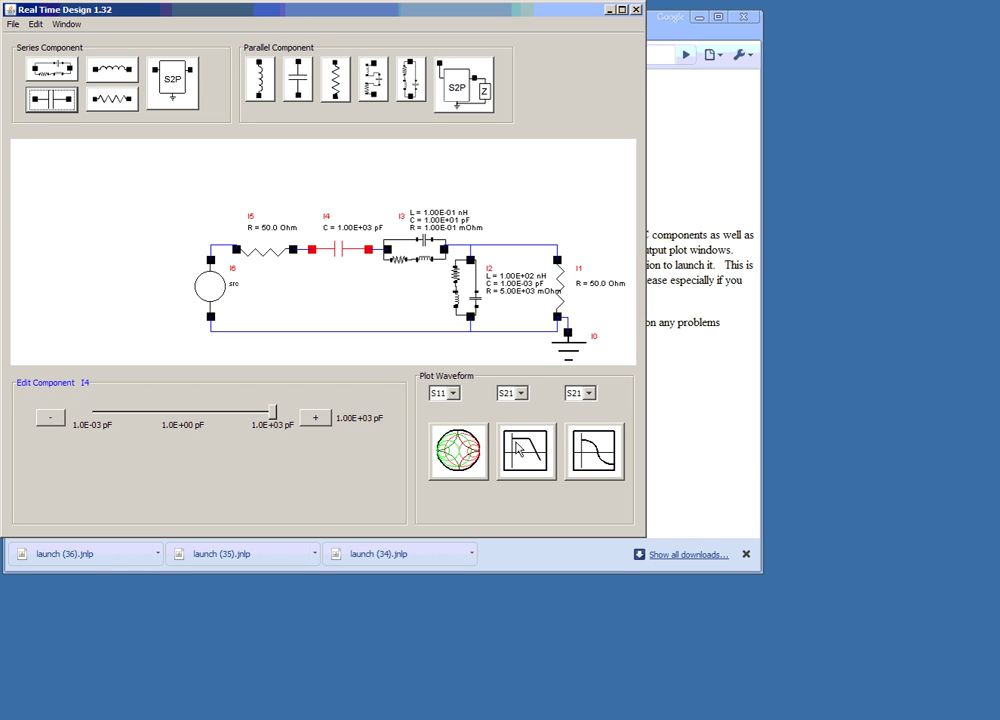
# Open the S21 magnitude plot and move it aside to uncover the circuit.
pyautogui.click(528, 455)
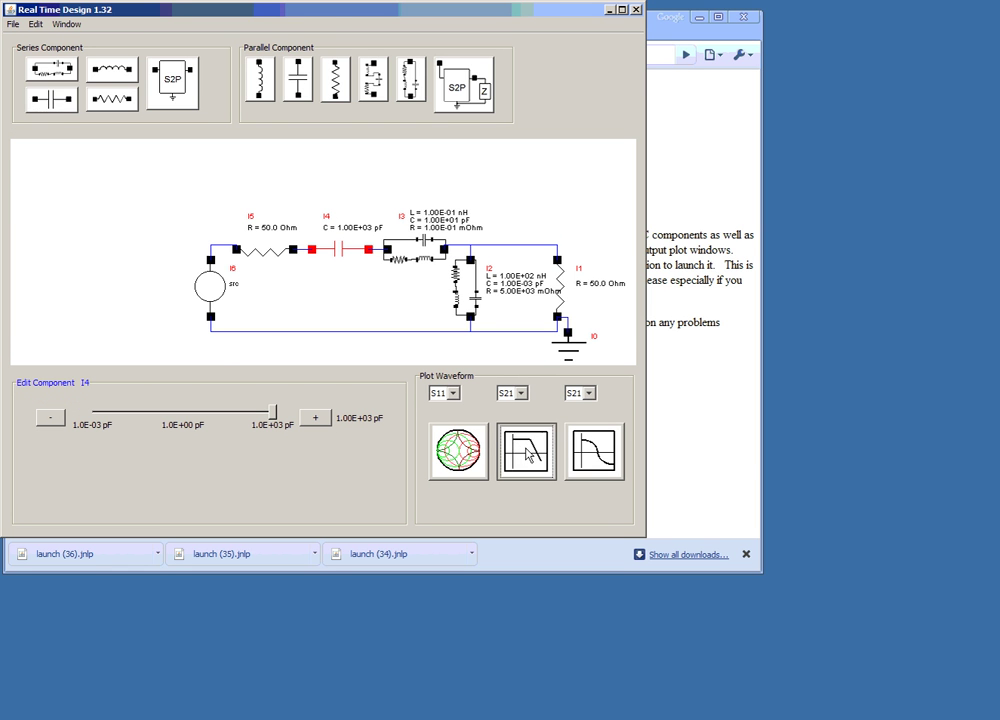
pyautogui.moveTo(317, 24); pyautogui.dragTo(775, 60)
pyautogui.click(390, 10)
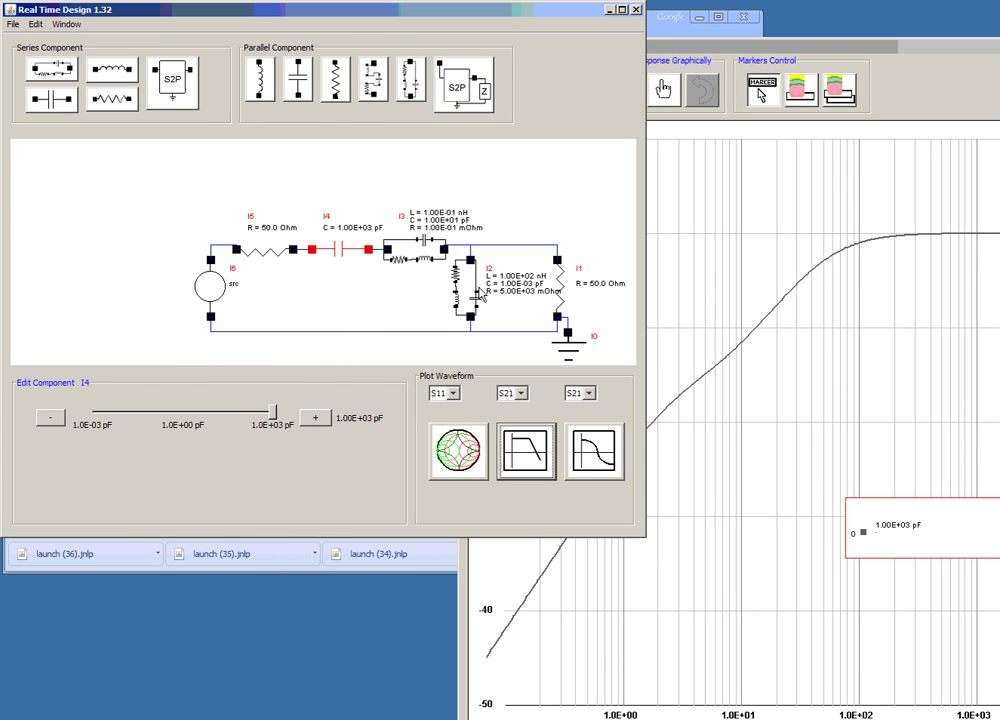
# Retune shunt RLC I2 to 3.31E+00 nH, 3.98E+02 pF and 1.80E+01 mOhm.
pyautogui.click(459, 283)
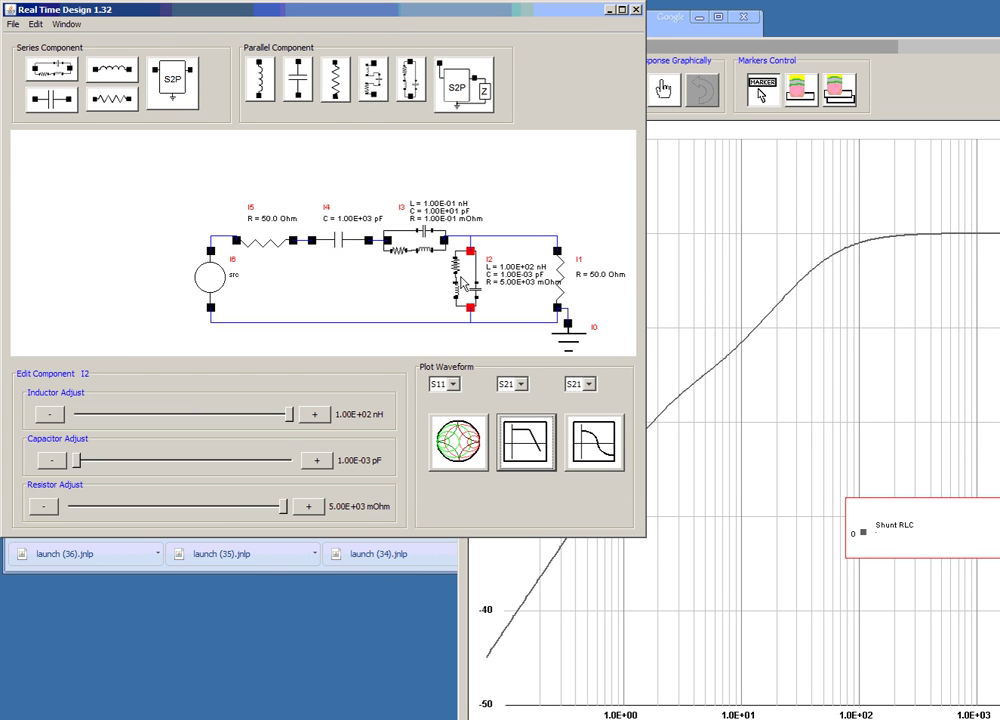
pyautogui.moveTo(285, 506); pyautogui.dragTo(173, 510)
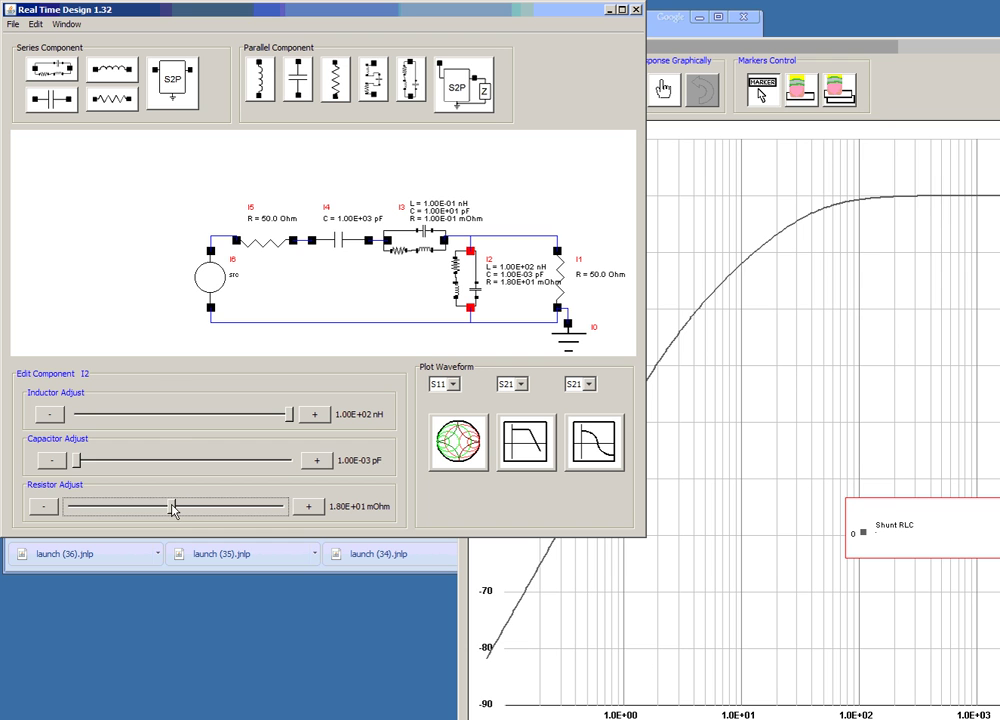
pyautogui.moveTo(77, 462); pyautogui.dragTo(184, 421)
pyautogui.moveTo(290, 462)
pyautogui.mouseDown()
pyautogui.moveTo(237, 465)
pyautogui.moveTo(292, 468)
pyautogui.mouseUp()
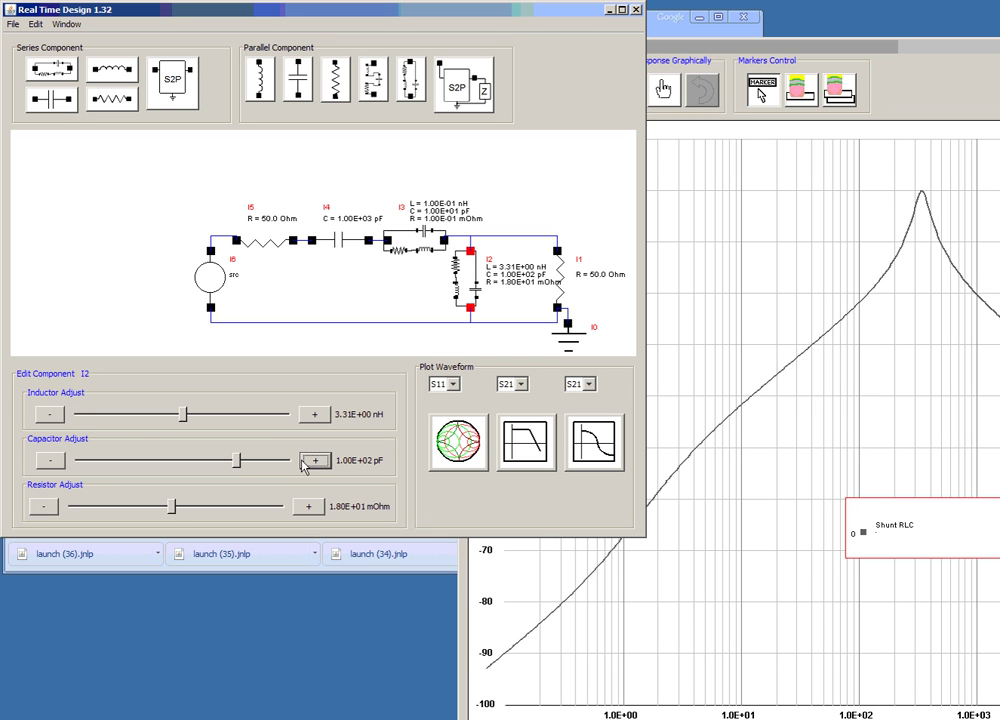
pyautogui.moveTo(241, 463); pyautogui.dragTo(272, 461)
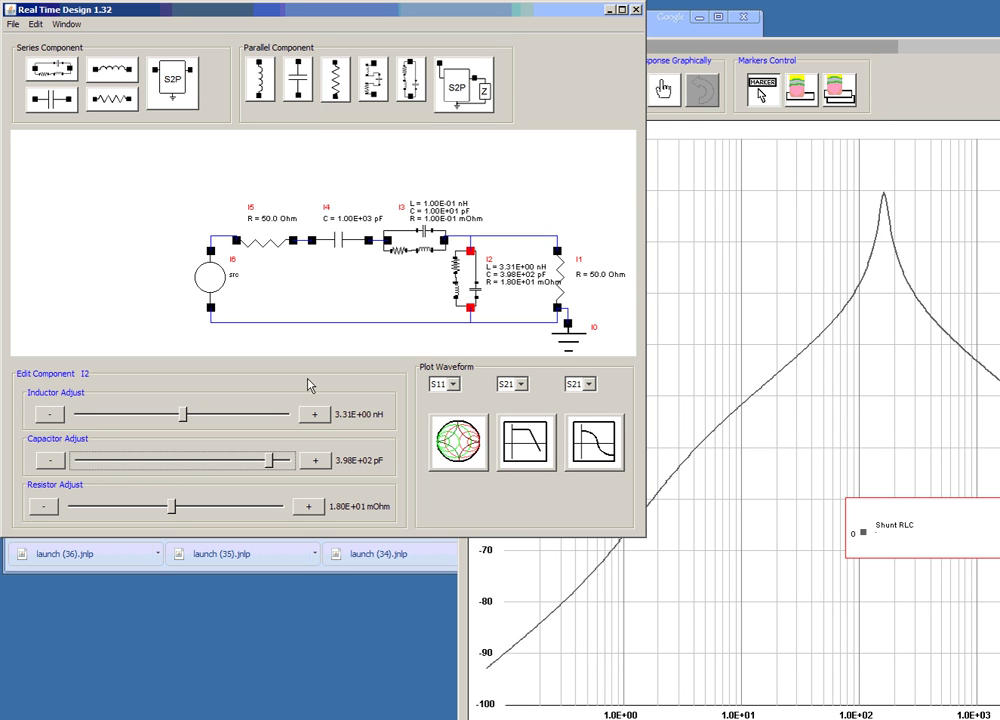
# Set series RLC I3 to 5.25E+01 nH, 1.45E+00 pF, 3.20E+00 mOhm and bring the S21 plot forward.
pyautogui.click(405, 240)
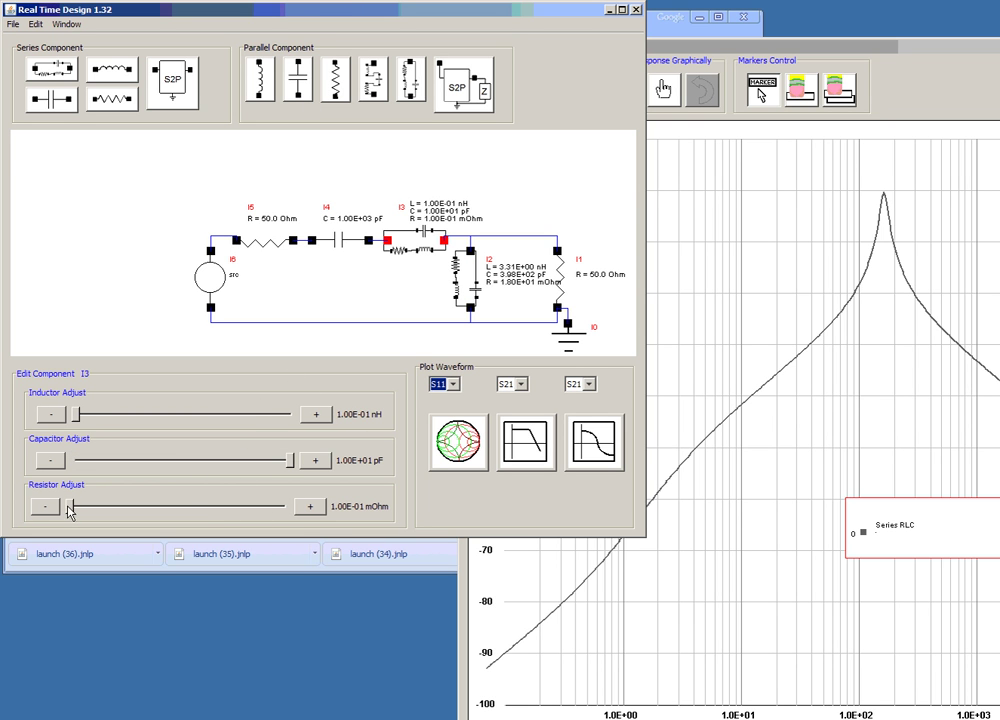
pyautogui.moveTo(72, 507); pyautogui.dragTo(158, 509)
pyautogui.moveTo(290, 460); pyautogui.dragTo(251, 464)
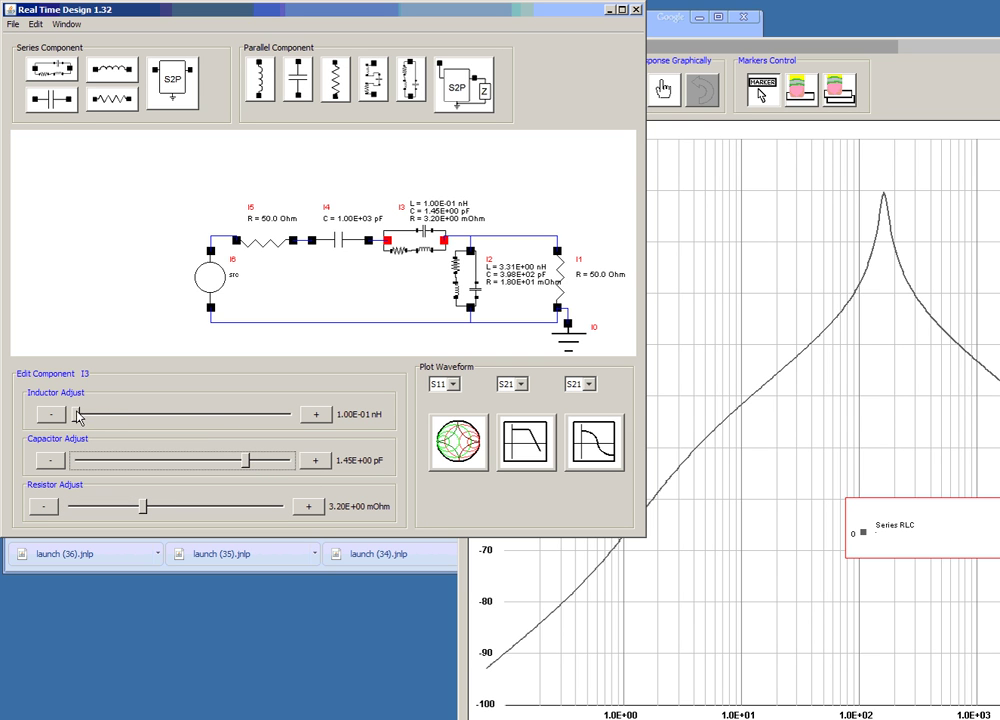
pyautogui.moveTo(77, 417); pyautogui.dragTo(273, 433)
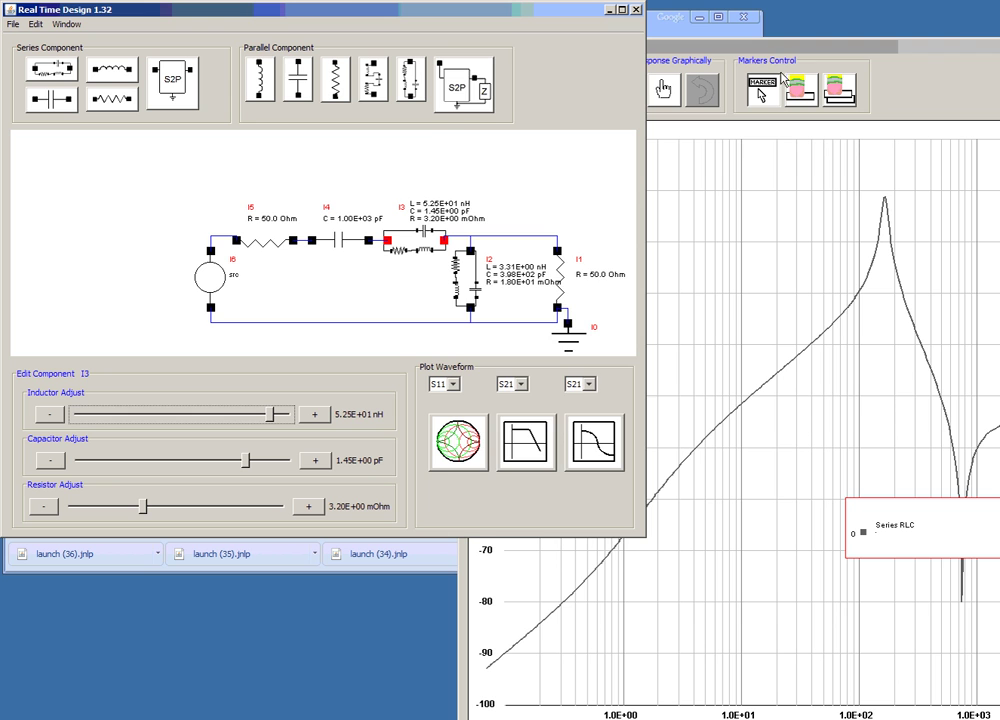
pyautogui.click(770, 47)
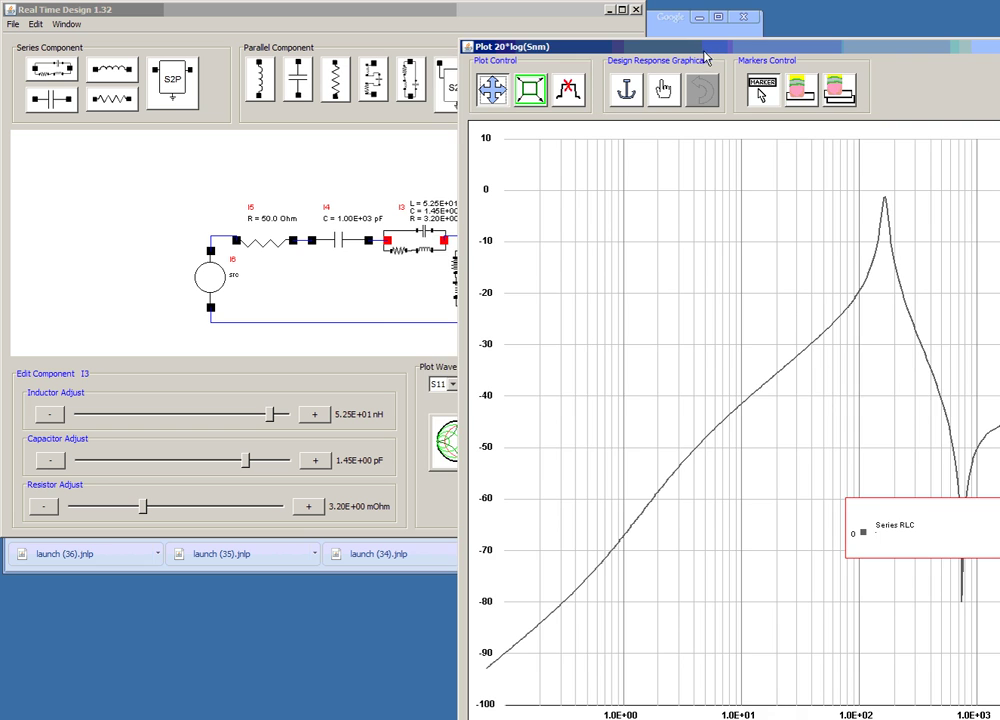
# Place S21 markers at the 1.39E+02 MHz peak, the 1.35E+03 MHz lobe and 4.35E+00 MHz.
pyautogui.moveTo(700, 47); pyautogui.dragTo(641, 27)
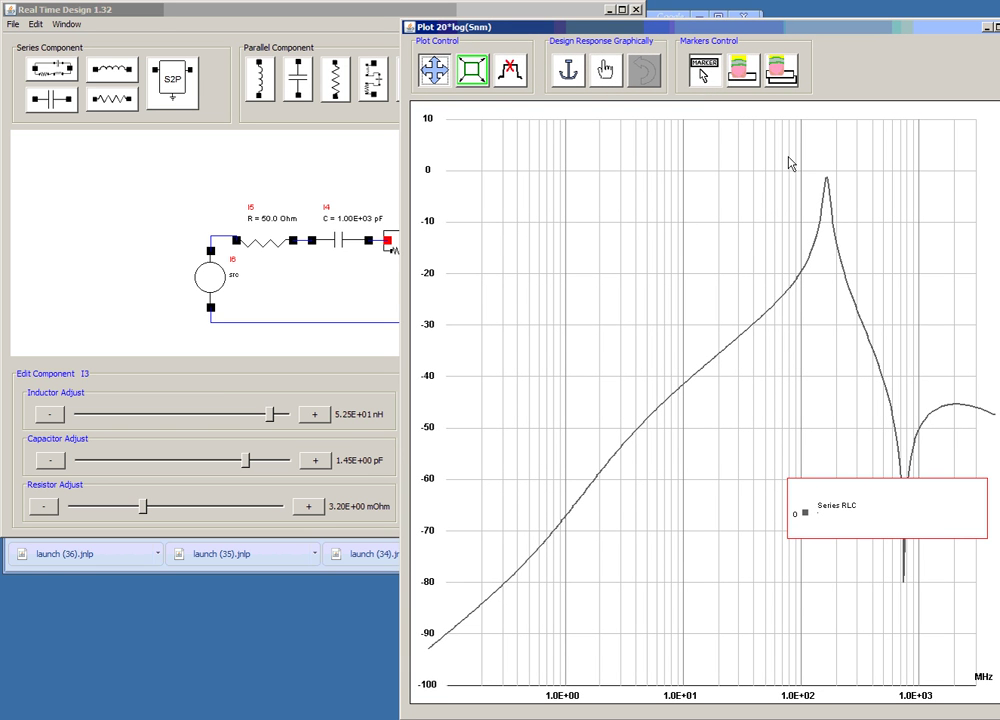
pyautogui.click(826, 183)
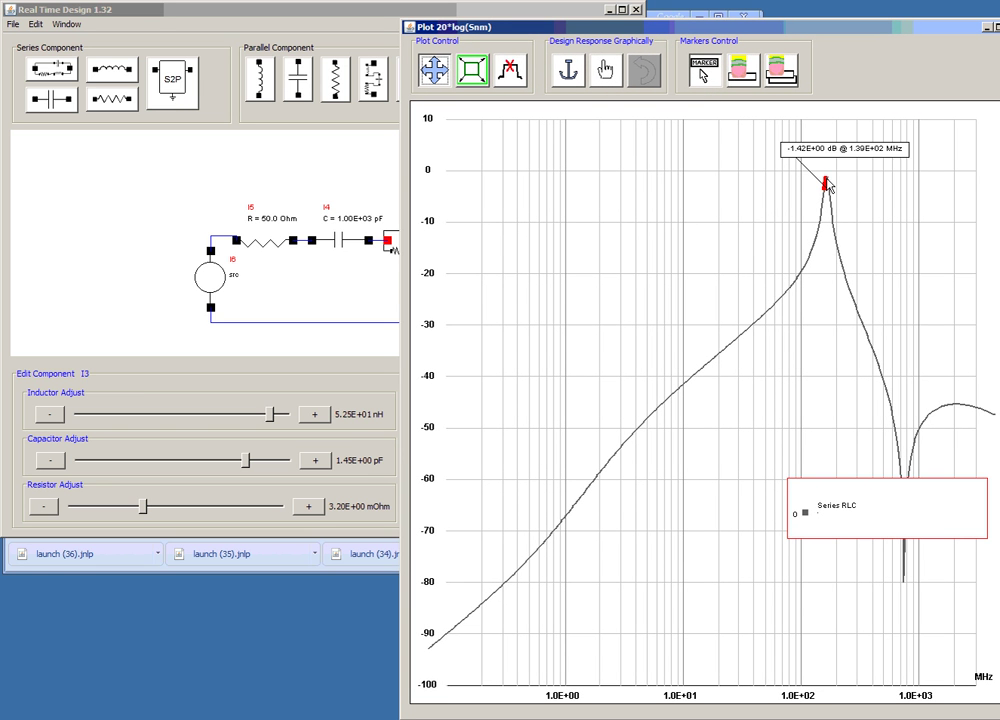
pyautogui.click(950, 407)
pyautogui.moveTo(942, 369); pyautogui.dragTo(895, 330)
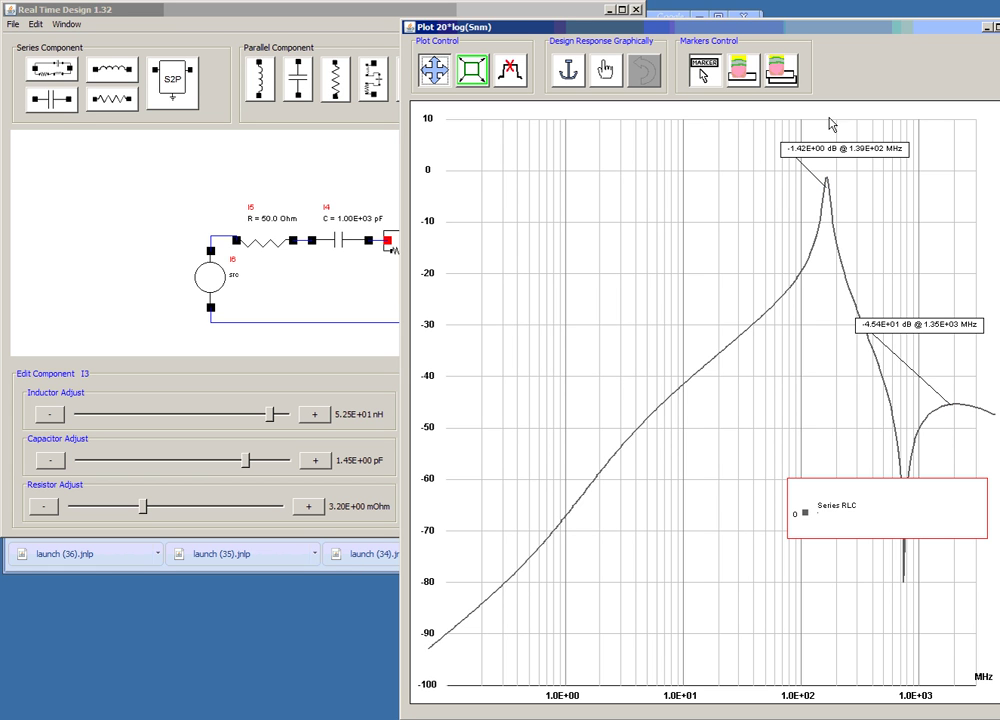
pyautogui.moveTo(851, 152); pyautogui.dragTo(835, 148)
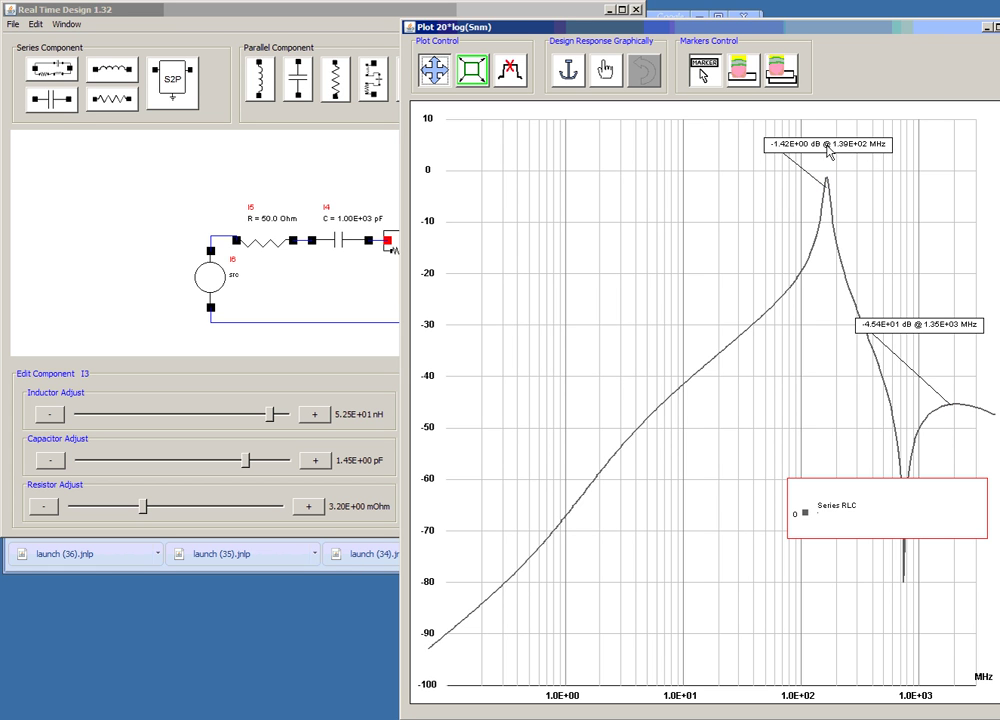
pyautogui.click(637, 431)
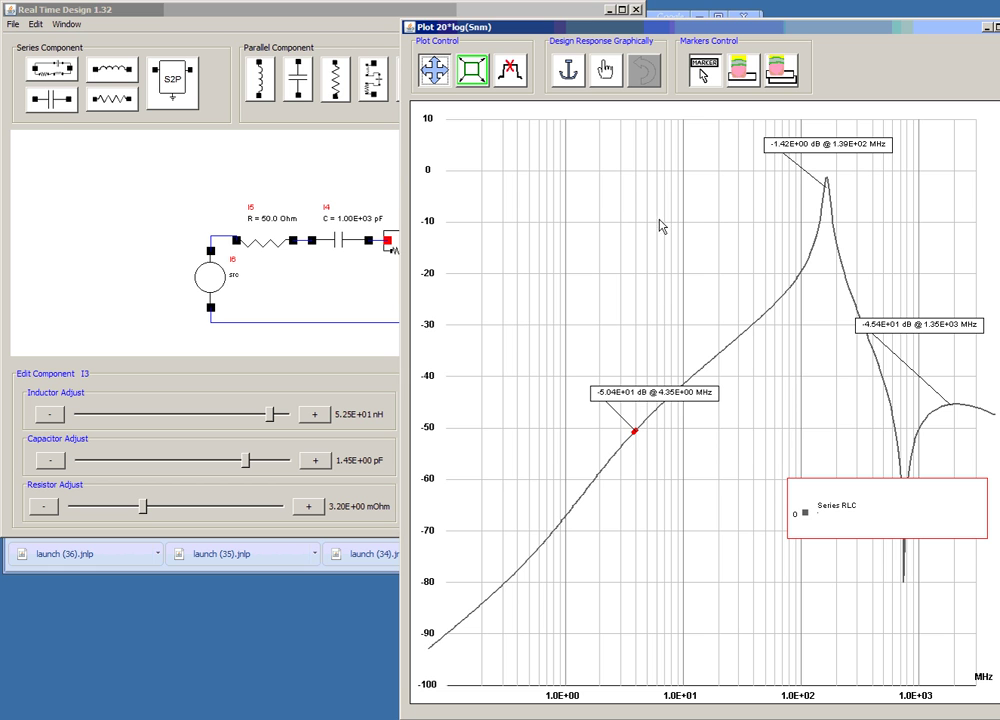
# Anchor the 1.39E+02 MHz and 1.35E+03 MHz markers.
pyautogui.click(570, 76)
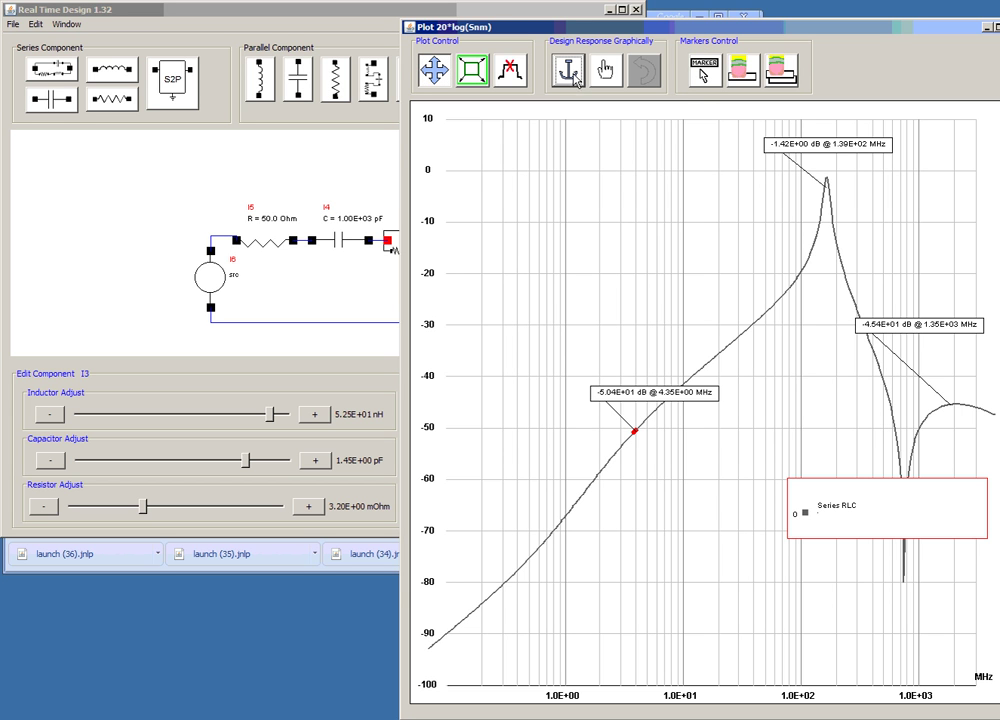
pyautogui.click(797, 150)
pyautogui.click(924, 328)
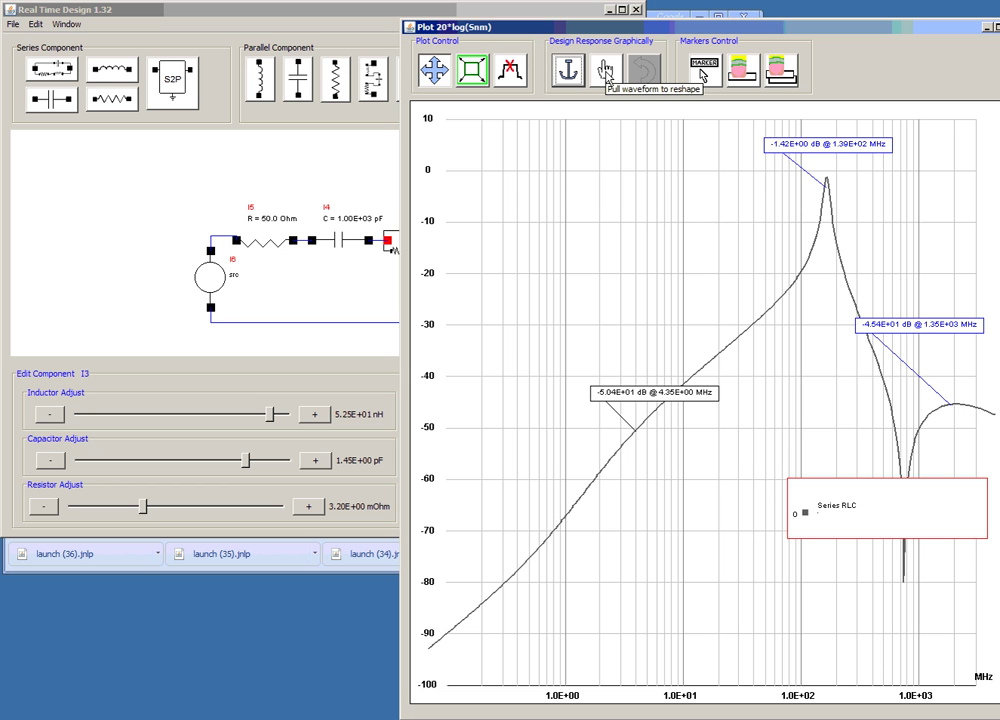
# Pull the 4.35E+00 MHz point up to -2.22 dB with the wave-pull tool, then reposition the plot.
pyautogui.click(606, 72)
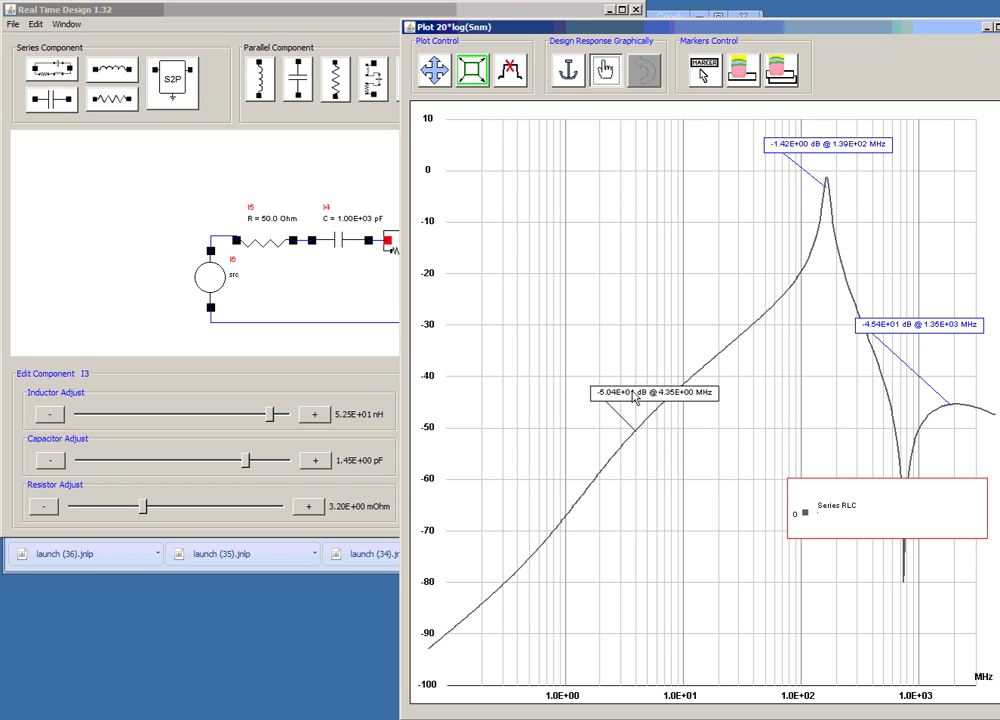
pyautogui.moveTo(634, 397)
pyautogui.mouseDown()
pyautogui.moveTo(619, 6)
pyautogui.moveTo(678, 34)
pyautogui.moveTo(723, 37)
pyautogui.mouseUp()
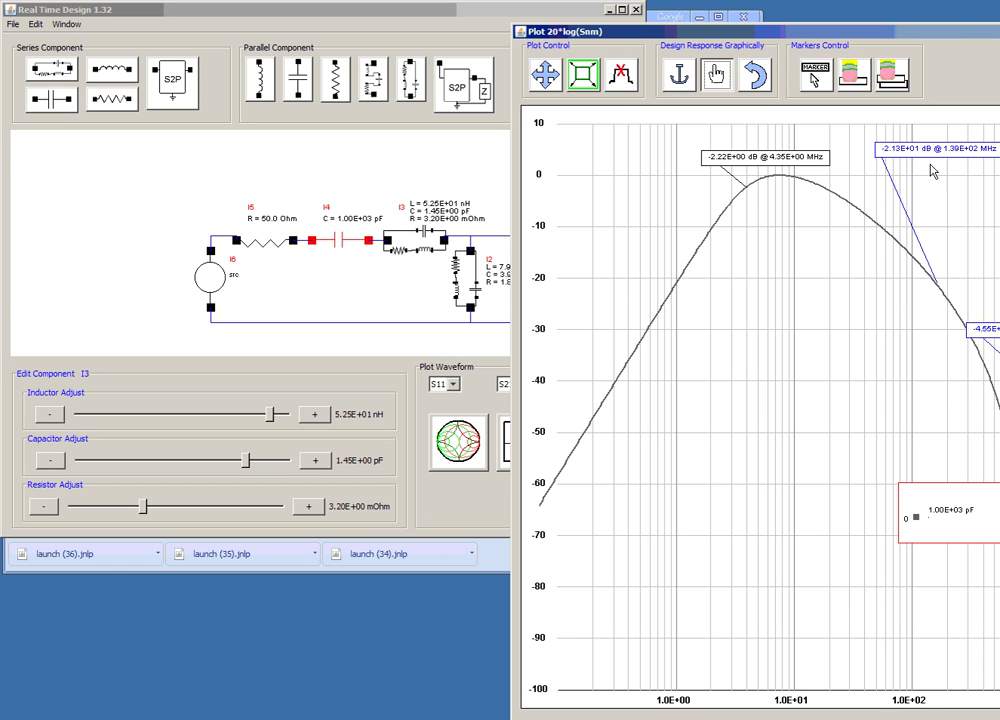
pyautogui.moveTo(958, 34); pyautogui.dragTo(801, 48)
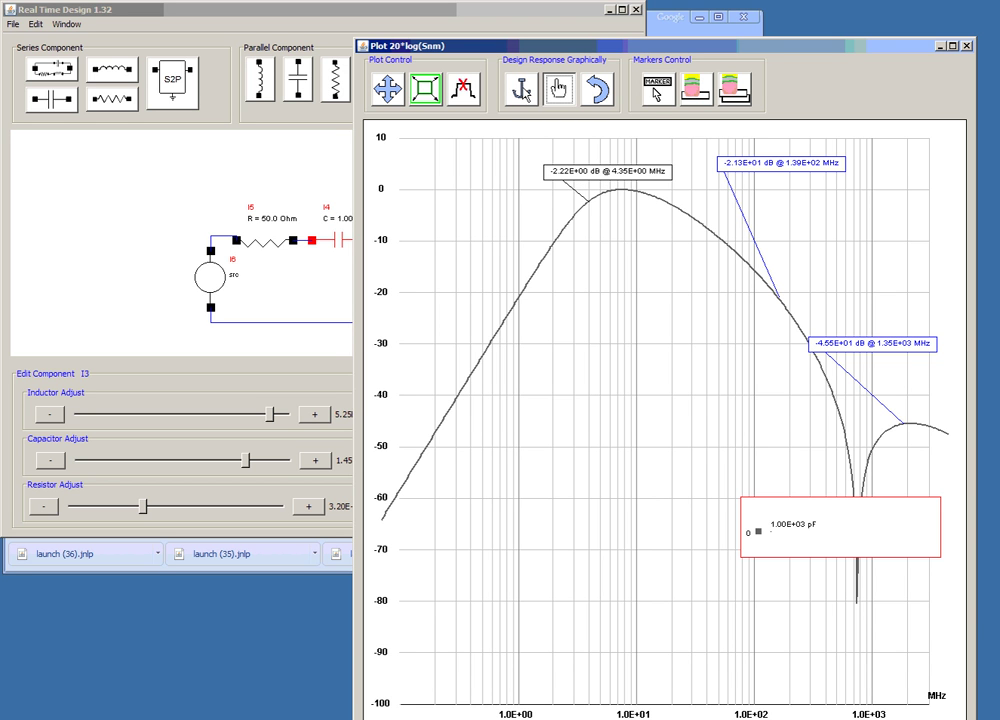
# Release the 139 MHz anchor and anchor the 4.35E+00 MHz marker instead.
pyautogui.click(523, 90)
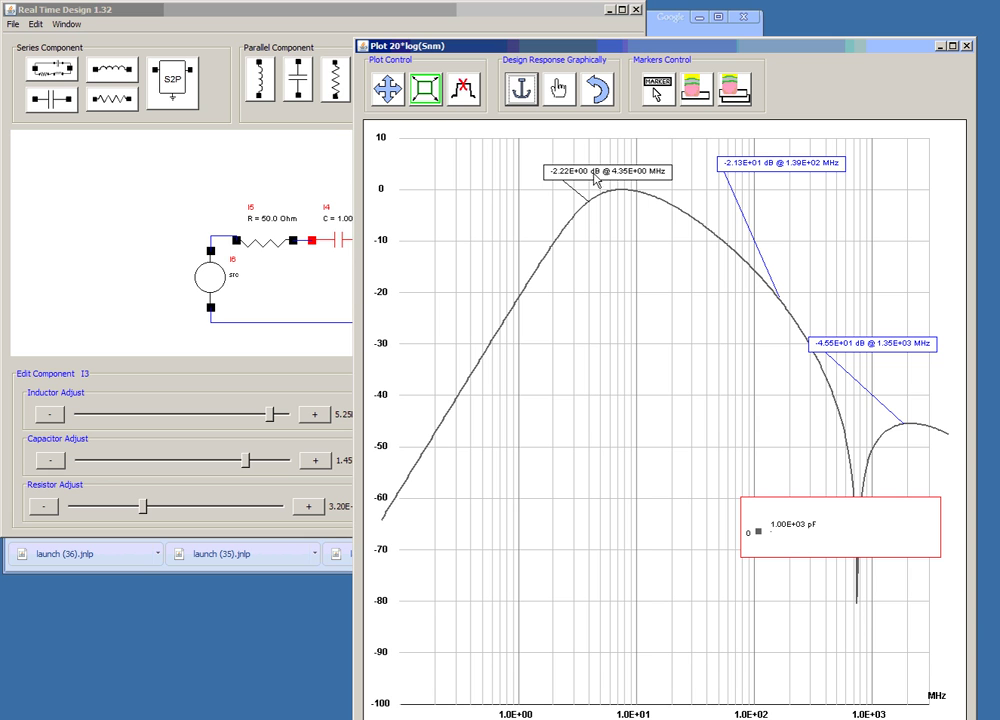
pyautogui.click(766, 175)
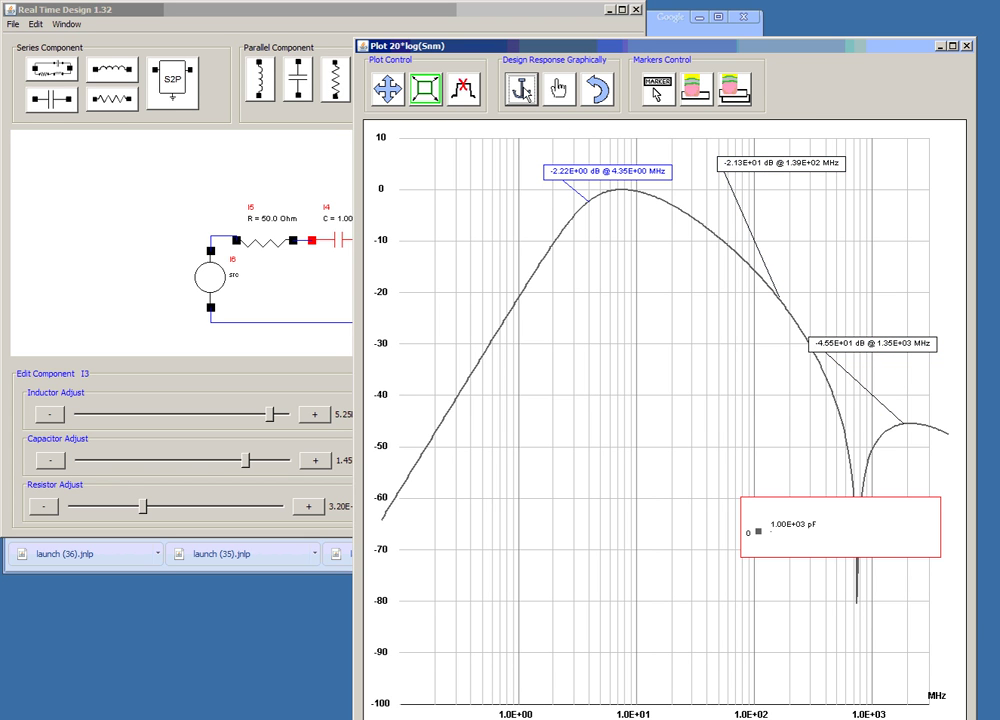
pyautogui.click(820, 340)
# Pull the 139 MHz point up to -5.38E-01 dB to flatten the passband, then return to the circuit.
pyautogui.moveTo(776, 172)
pyautogui.mouseDown()
pyautogui.moveTo(821, 258)
pyautogui.moveTo(830, 106)
pyautogui.mouseUp()
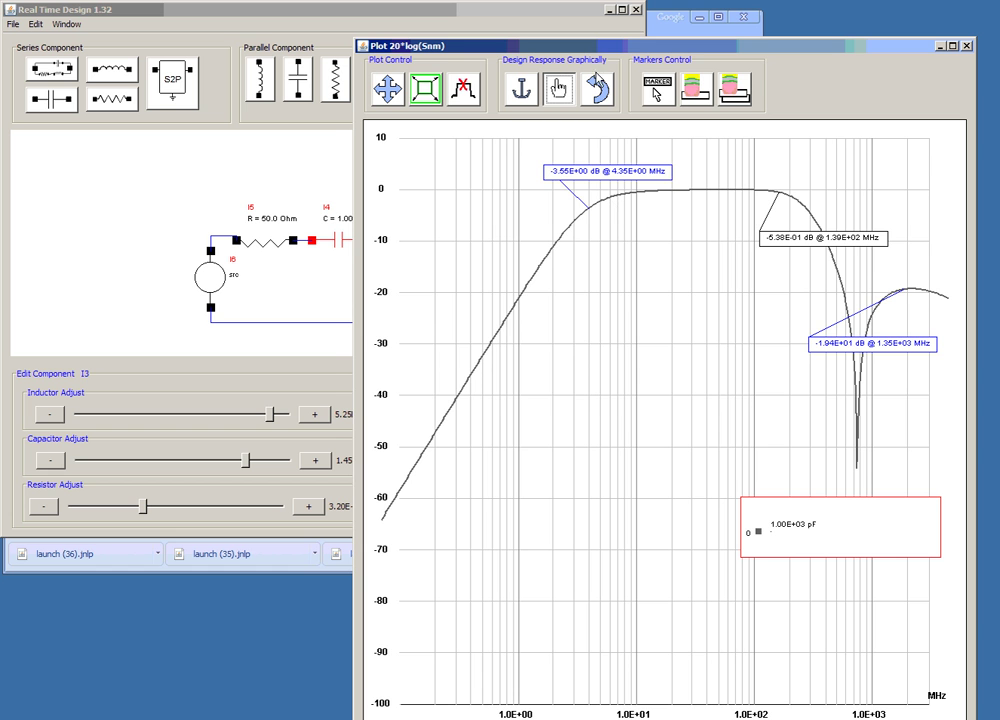
pyautogui.moveTo(593, 48); pyautogui.dragTo(620, 54)
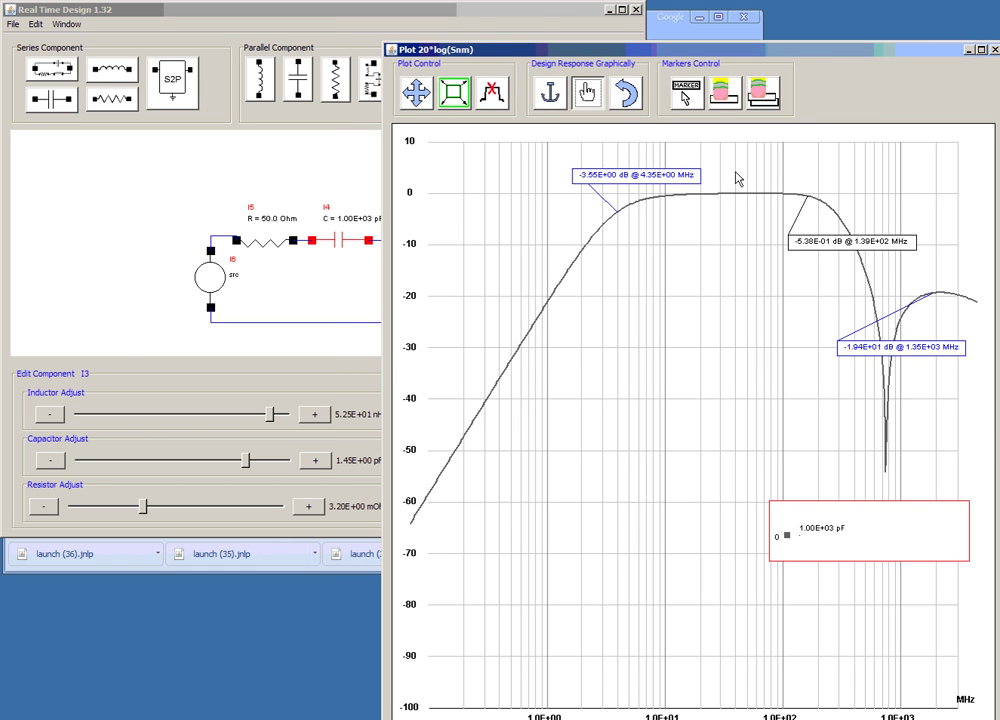
pyautogui.click(472, 15)
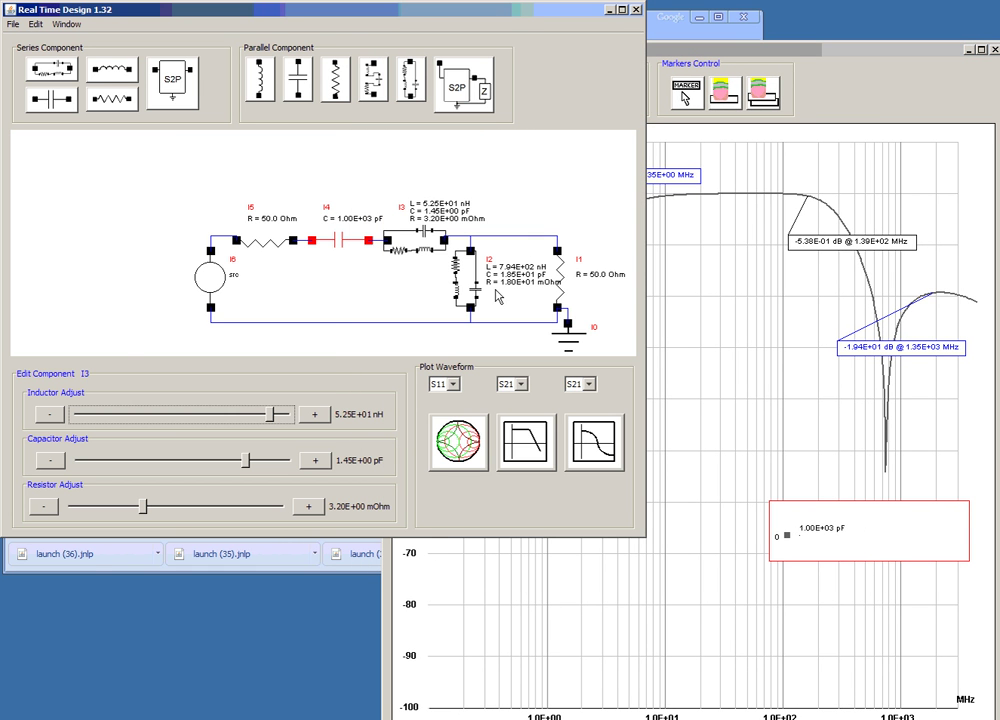